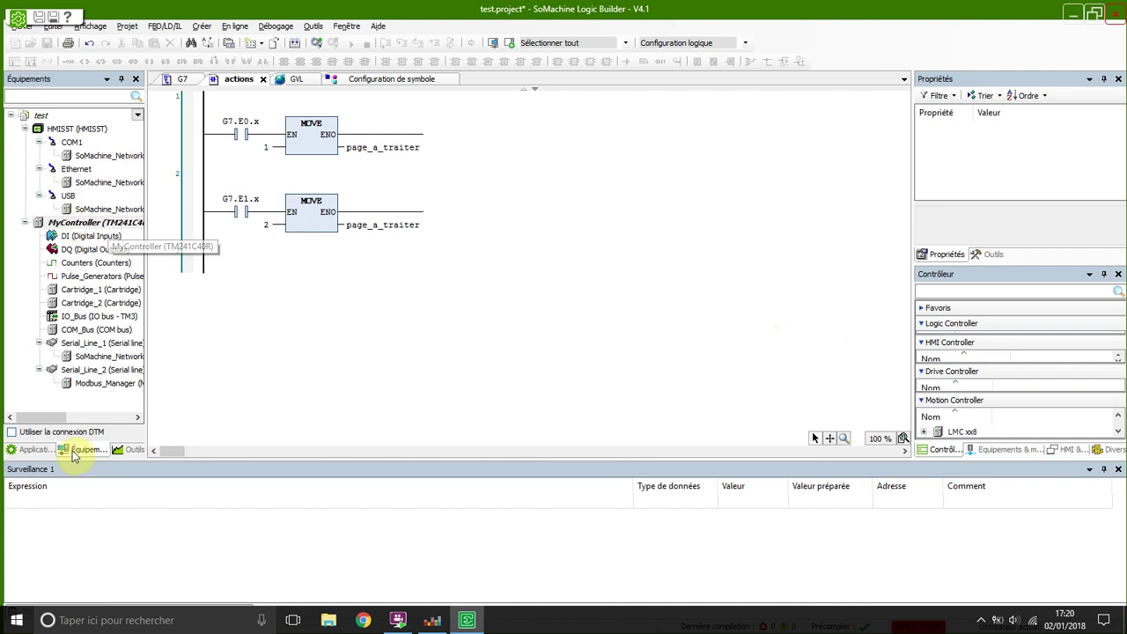
# Step: Open MyController's controller selection list and widen the ConnectionMode column to compare the detected controllers' connections
pyautogui.click(59, 223)
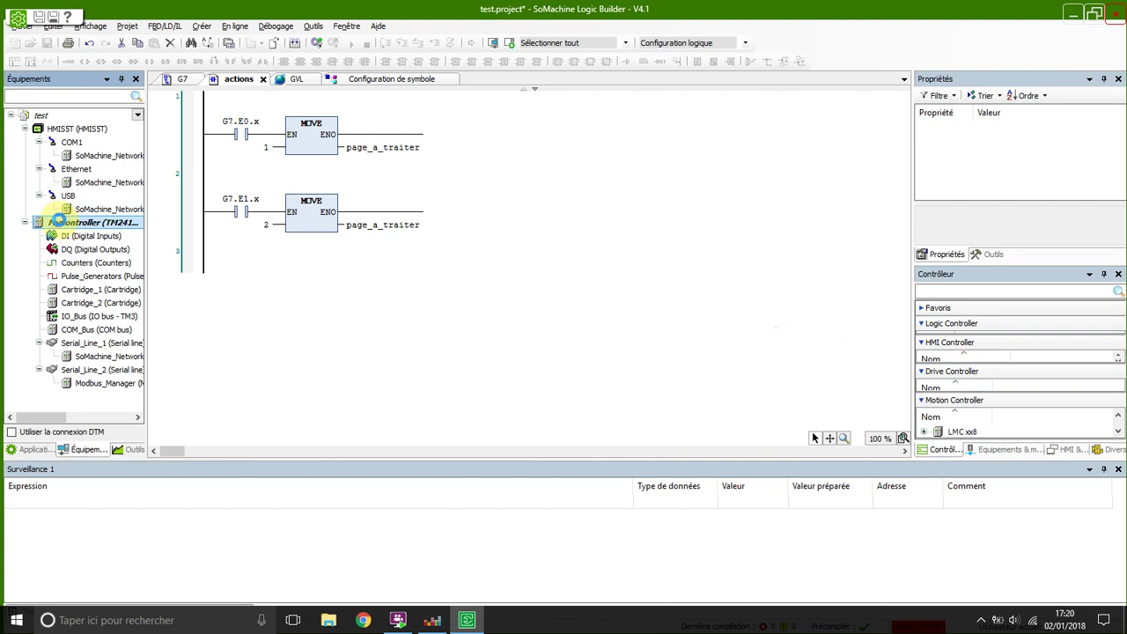
pyautogui.doubleClick(62, 225)
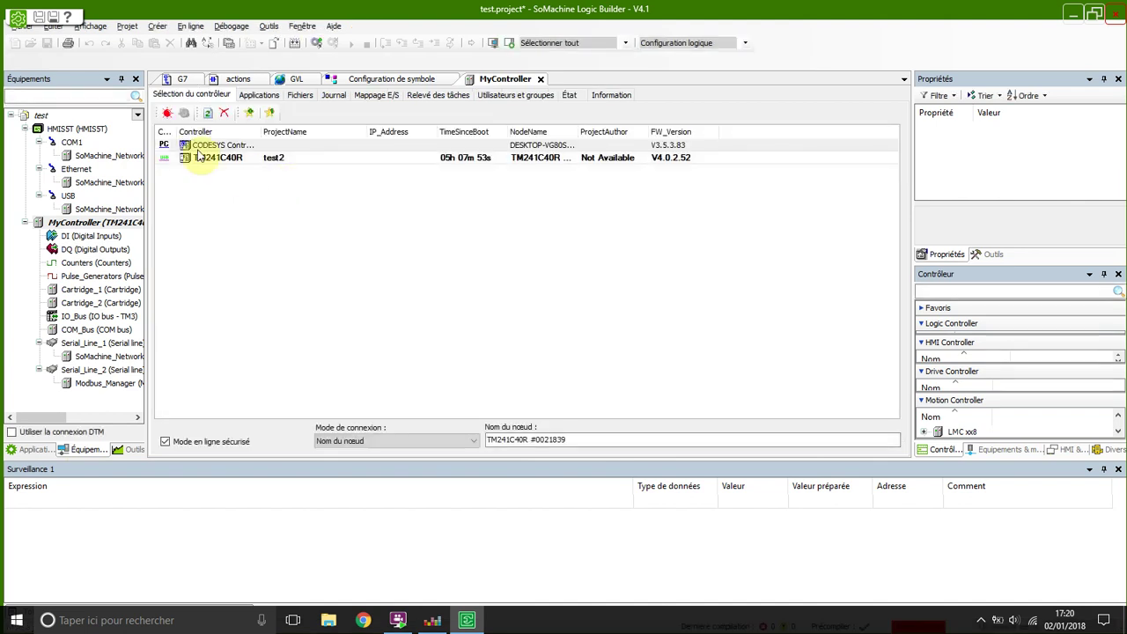
pyautogui.moveTo(176, 133); pyautogui.dragTo(273, 133)
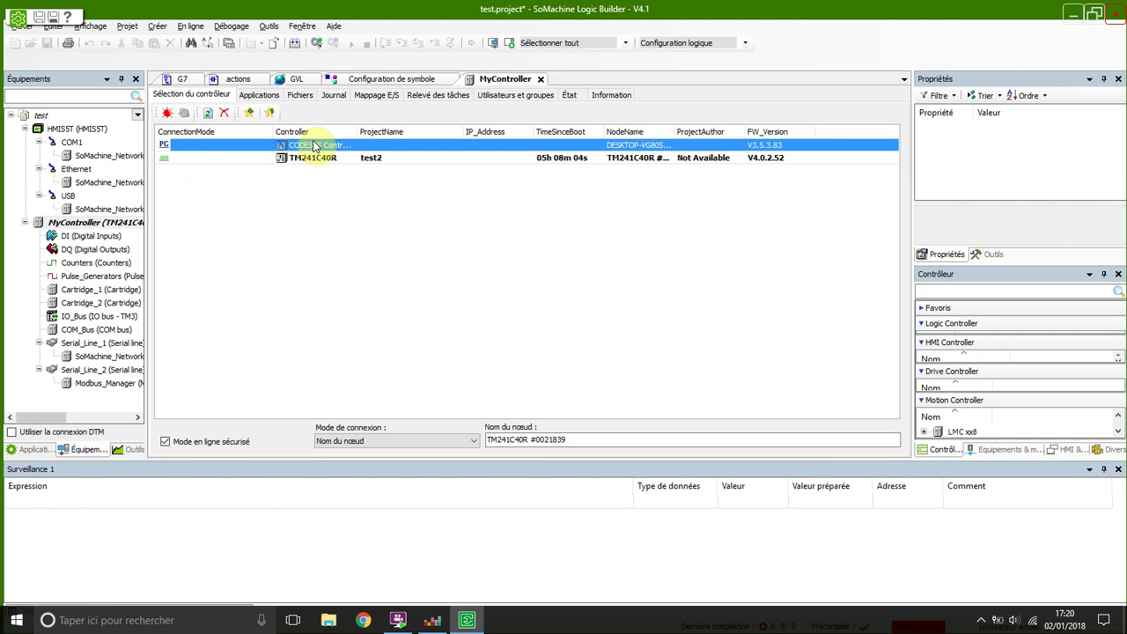
pyautogui.moveTo(315, 146)
pyautogui.moveTo(167, 158)
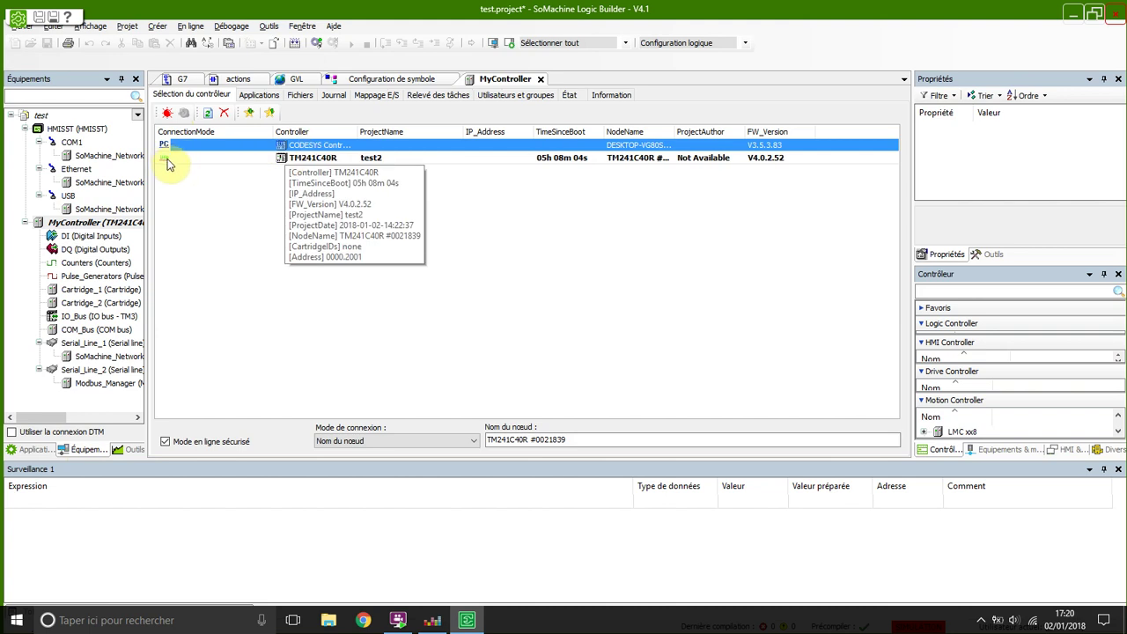
# Step: Select the TM241C40R controller running test2 and turn off simulation mode
pyautogui.click(382, 158)
pyautogui.click(192, 27)
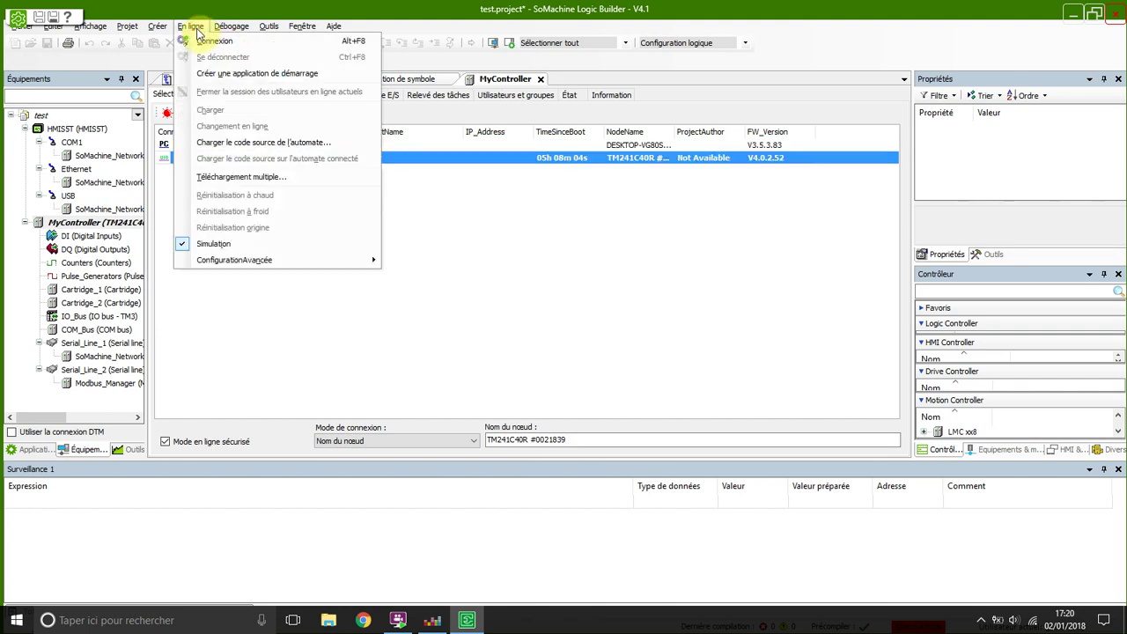
pyautogui.click(211, 244)
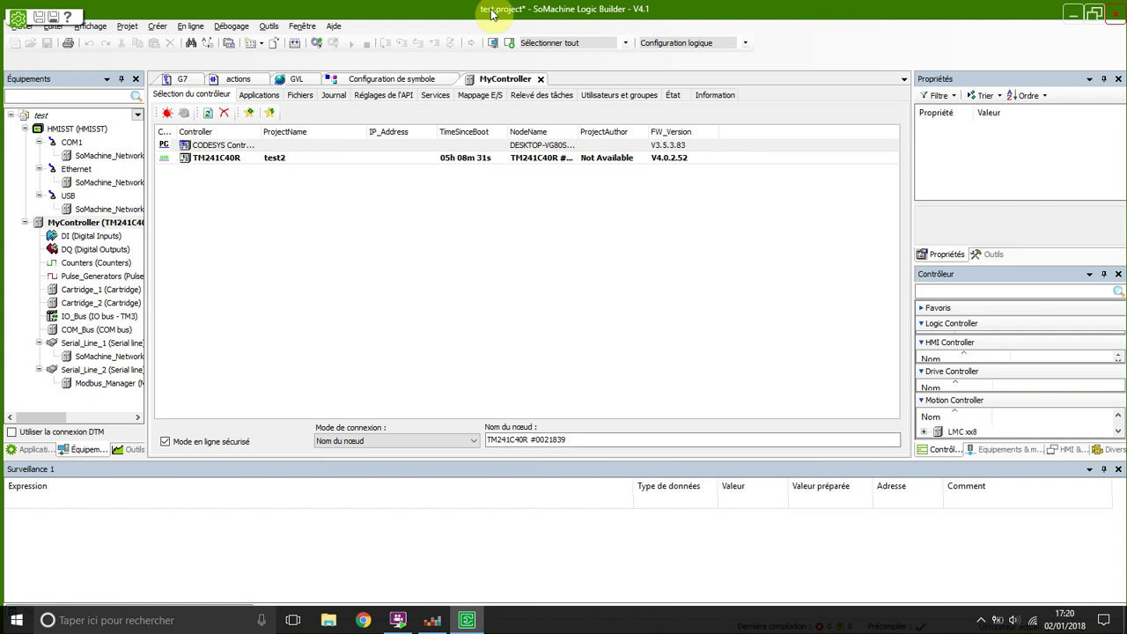
# Step: Select the TM241C40R controller in the list and highlight its complete node name
pyautogui.click(271, 159)
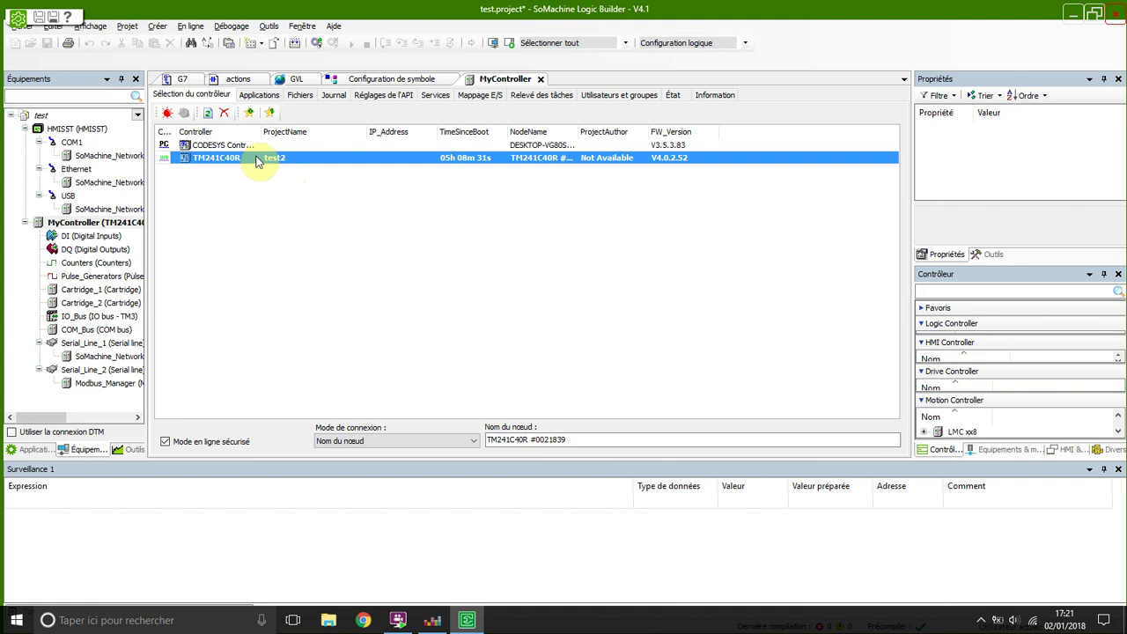
pyautogui.click(572, 438)
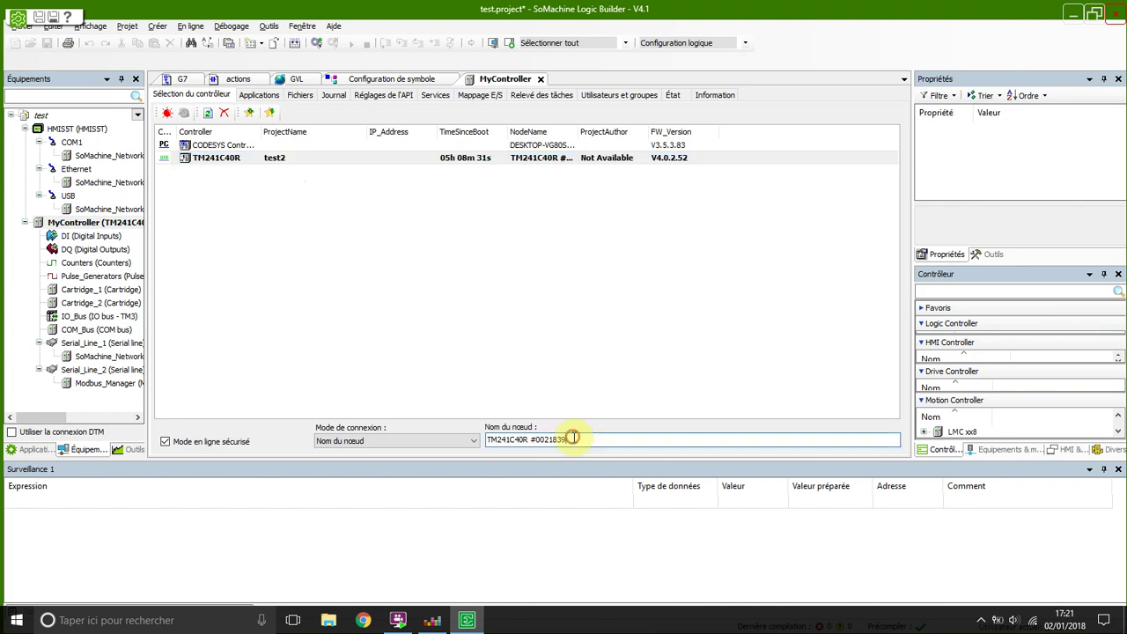
pyautogui.moveTo(567, 439); pyautogui.dragTo(480, 429)
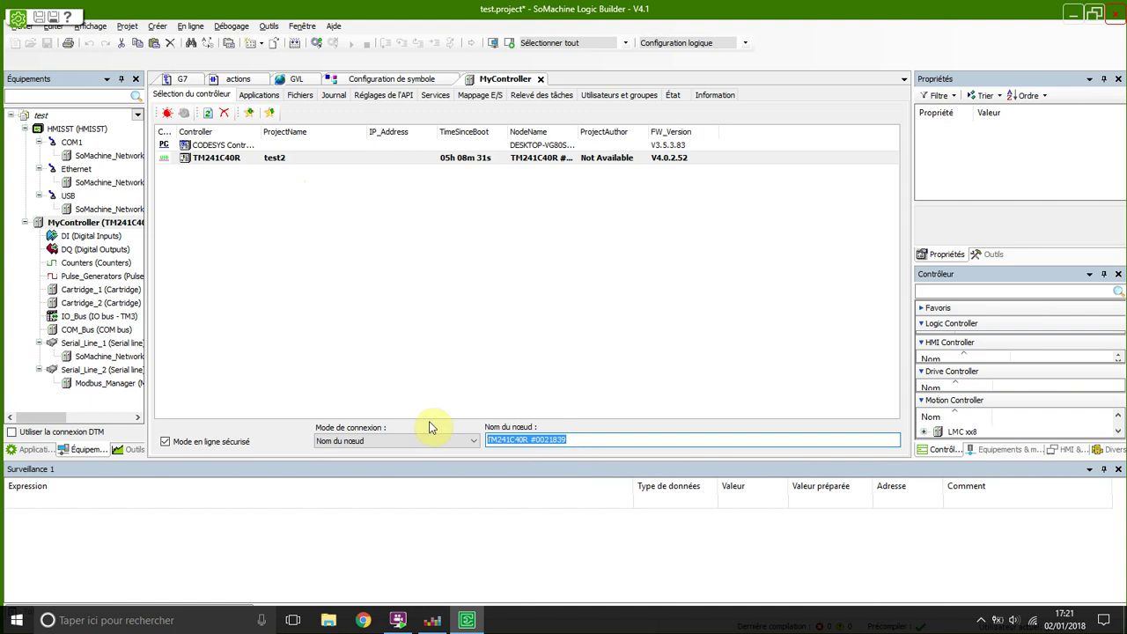
# Step: Log in to the TM241C40R controller, replacing its existing application with the current code and creating the boot application
pyautogui.click(296, 159)
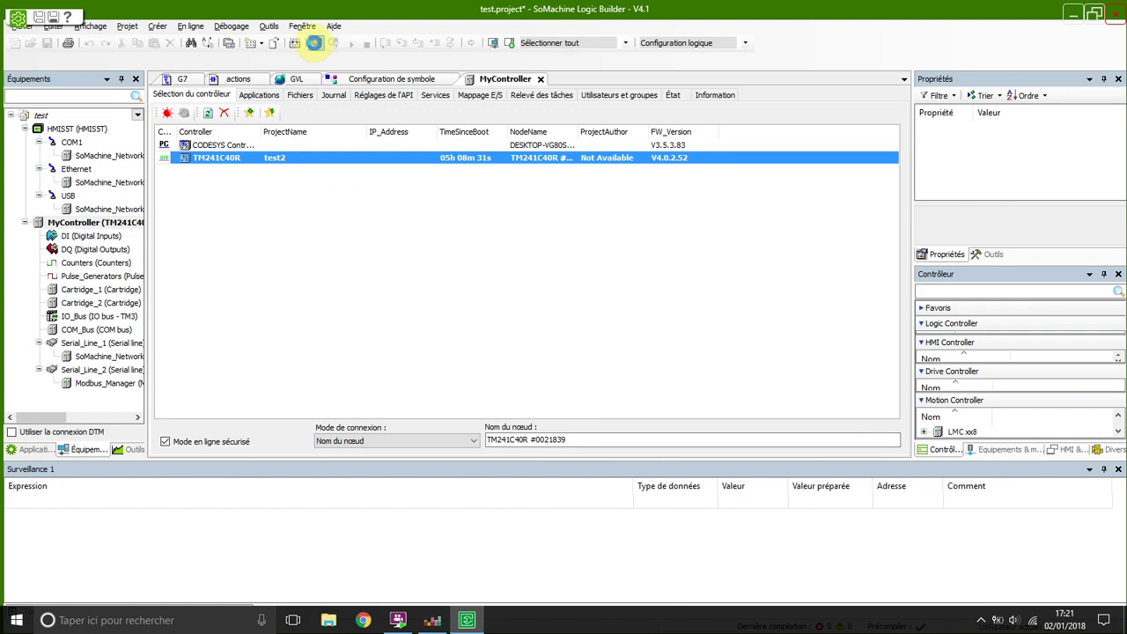
pyautogui.click(315, 43)
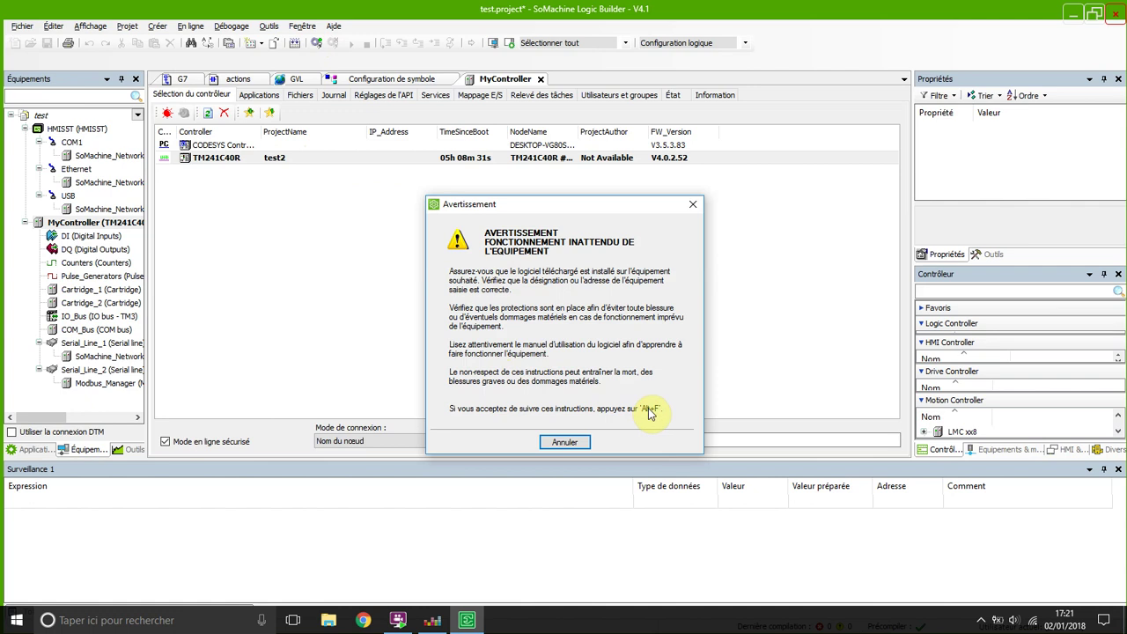
pyautogui.hotkey('alt', 'f')
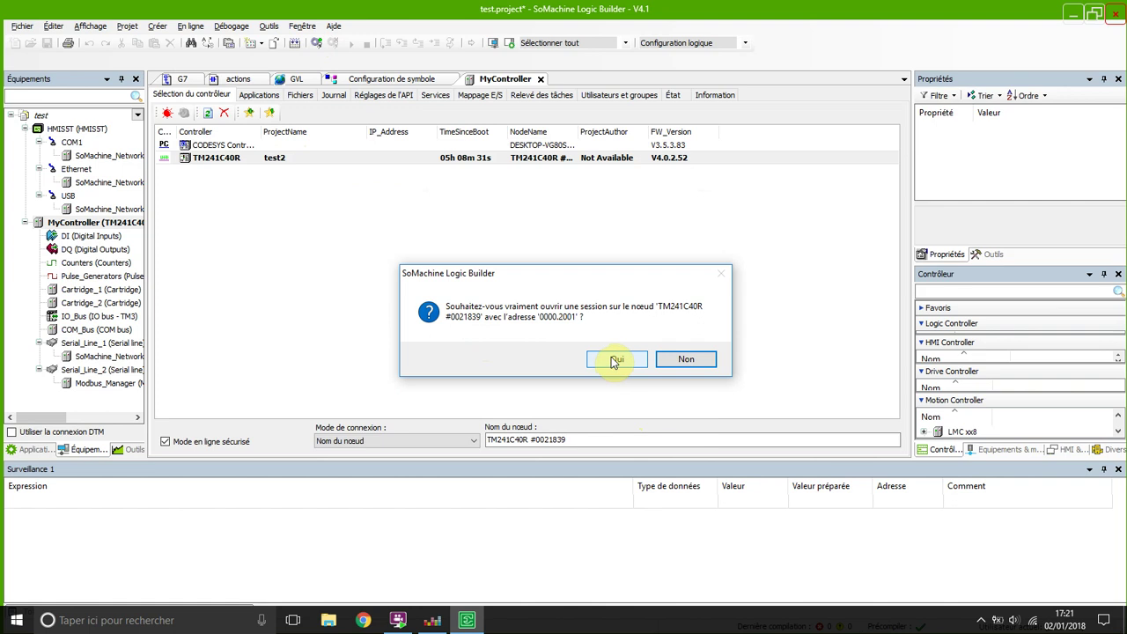
pyautogui.click(616, 361)
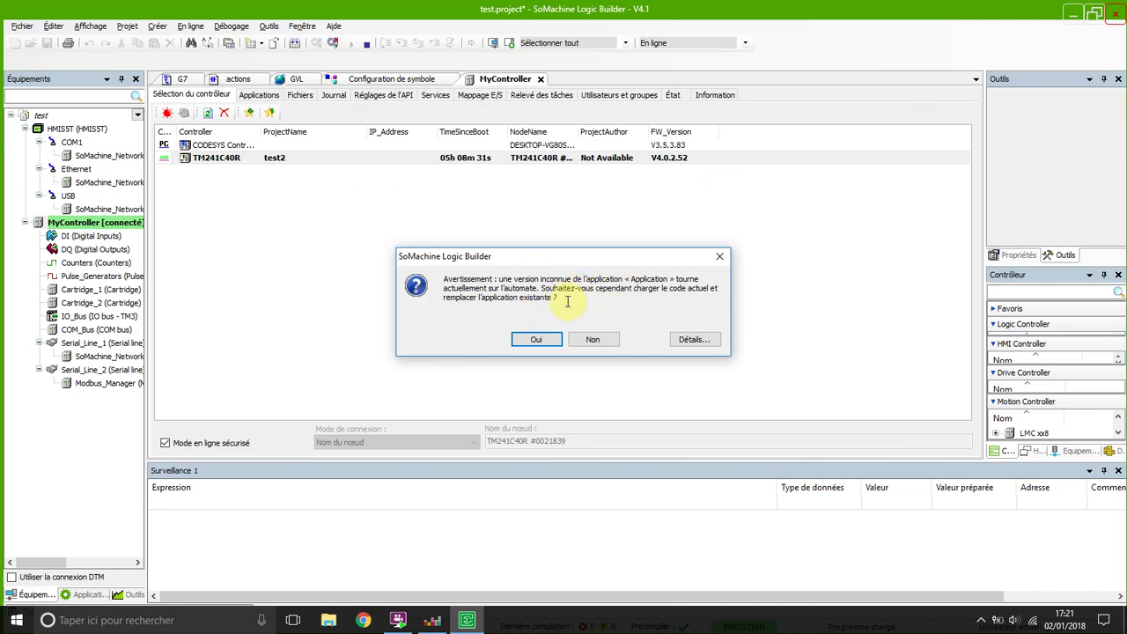
pyautogui.click(540, 339)
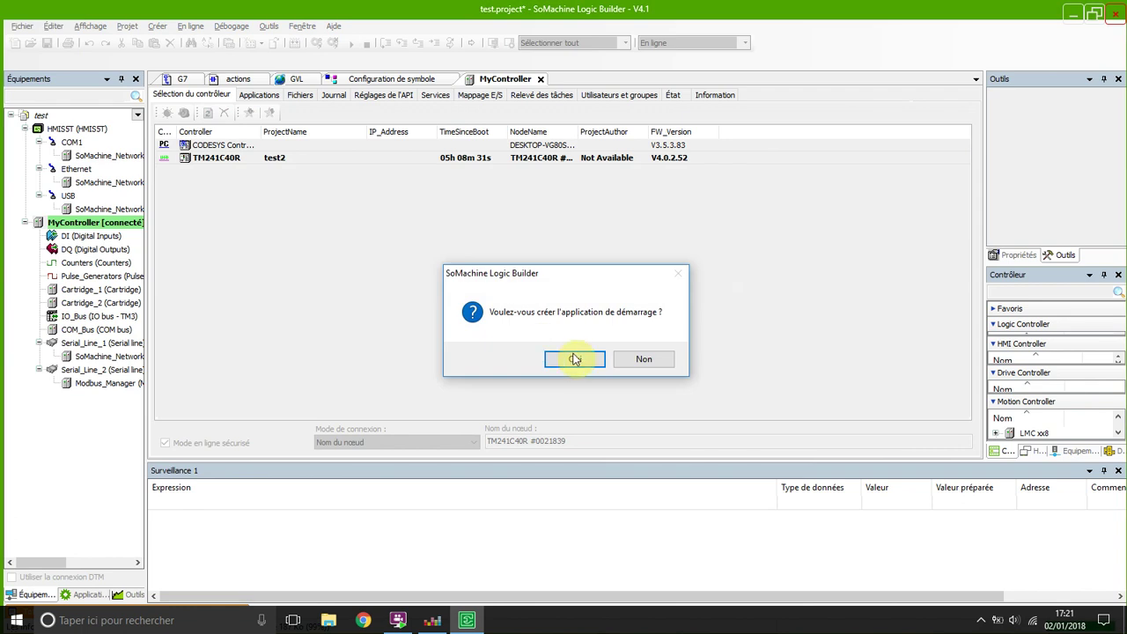
pyautogui.click(580, 360)
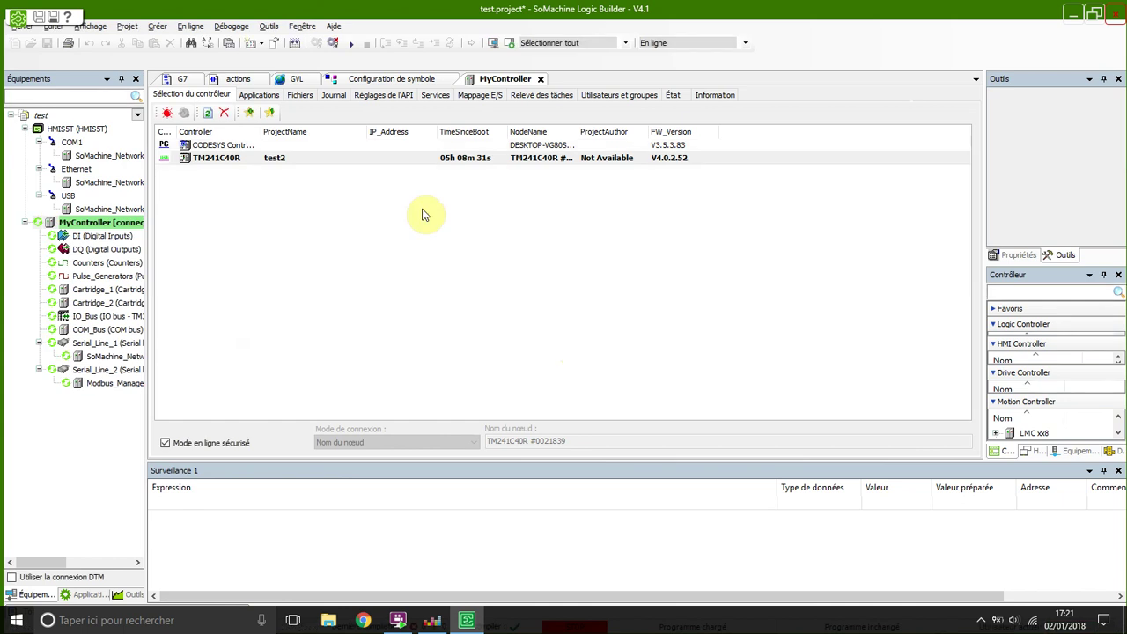
# Step: Start the loaded application on the controller and confirm the start
pyautogui.click(350, 44)
pyautogui.click(592, 360)
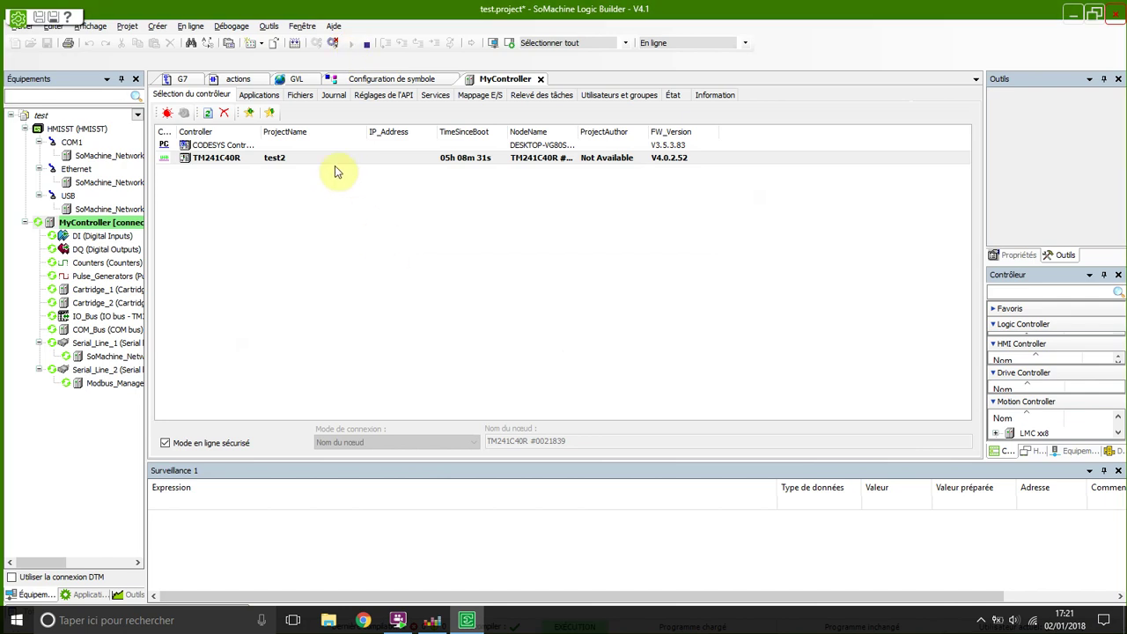
# Step: Examine the live states of the actions ladder program and of the steps and transitions in the G7 chart
pyautogui.click(234, 80)
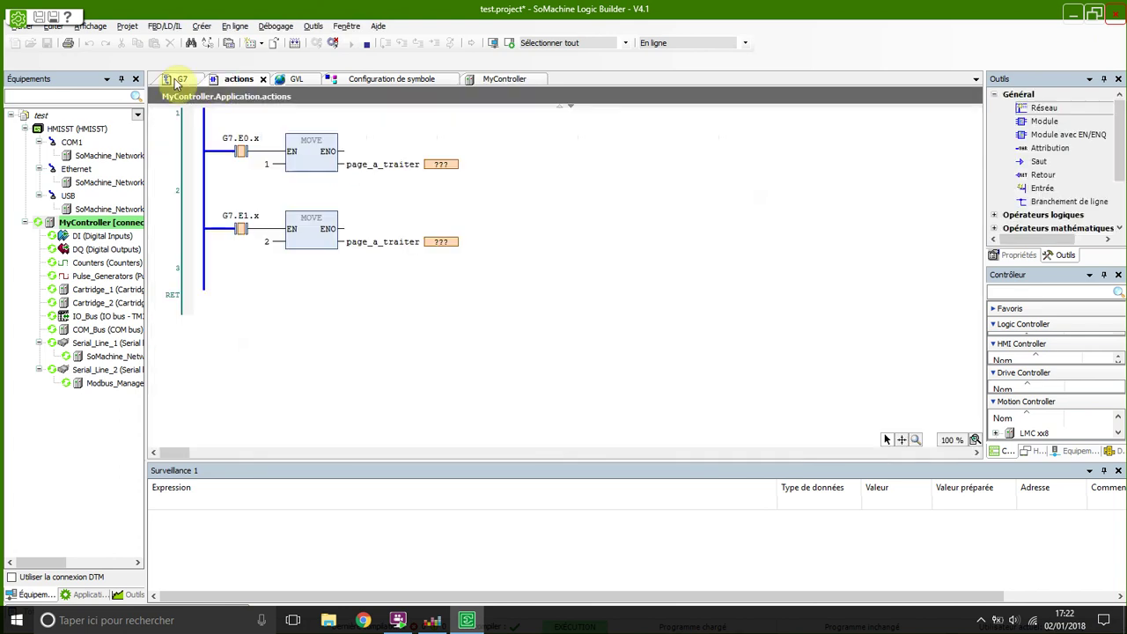
pyautogui.click(177, 81)
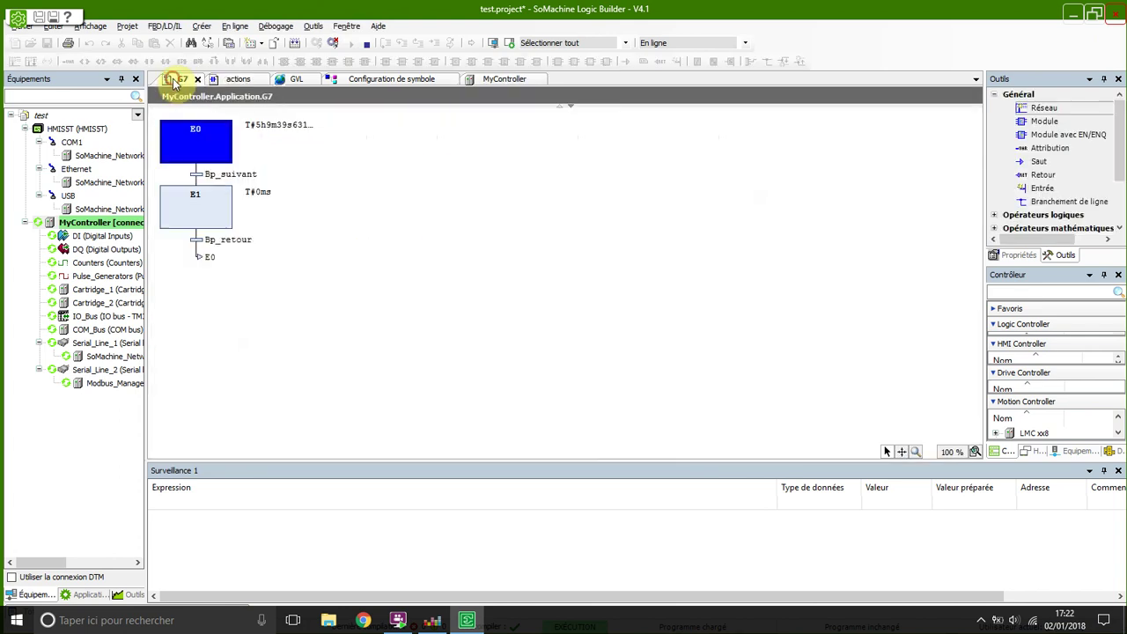
pyautogui.click(209, 227)
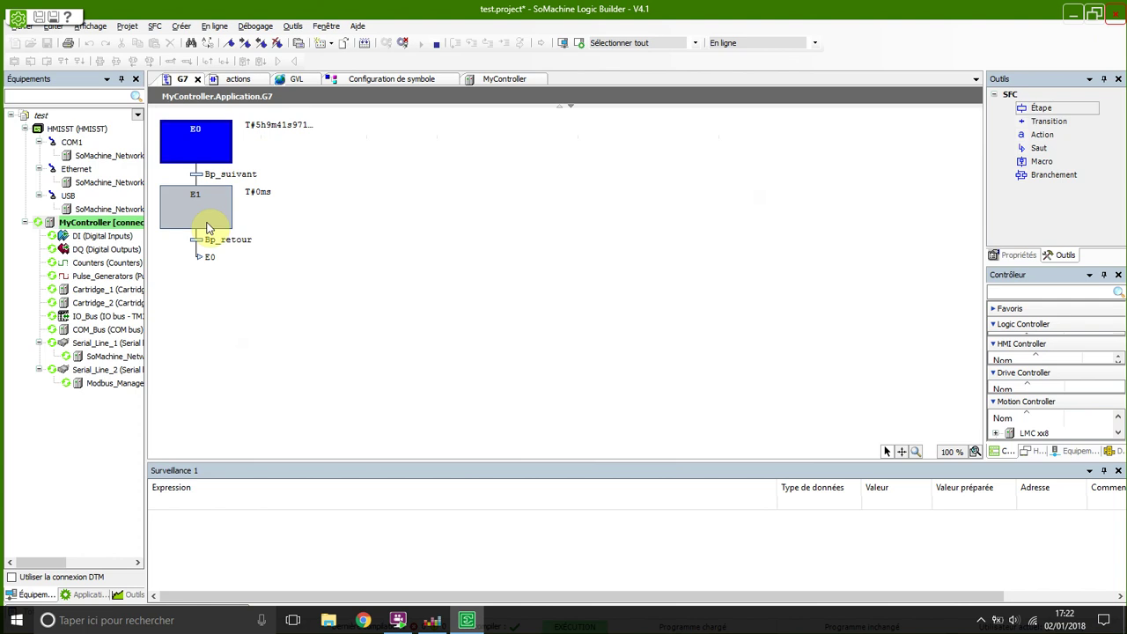
pyautogui.click(212, 178)
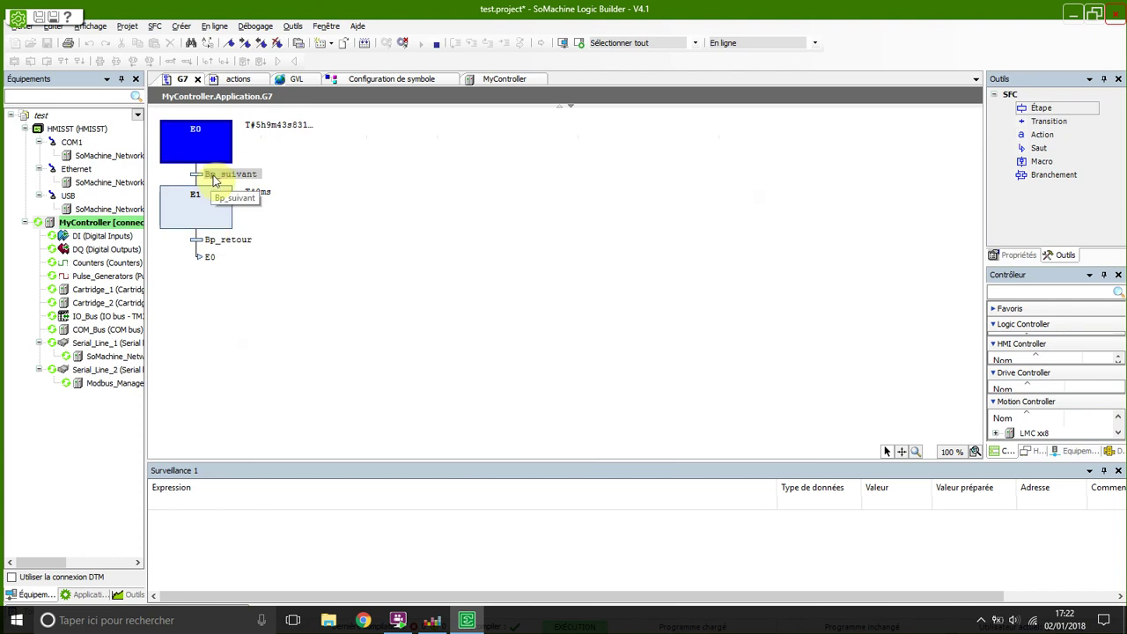
pyautogui.click(236, 241)
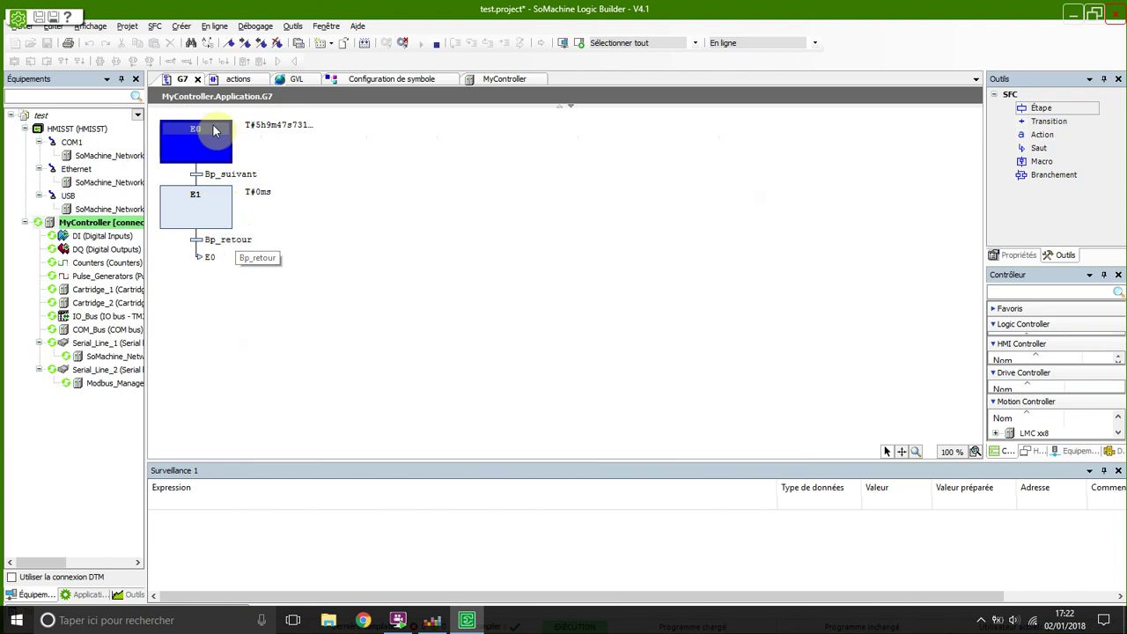
pyautogui.click(209, 198)
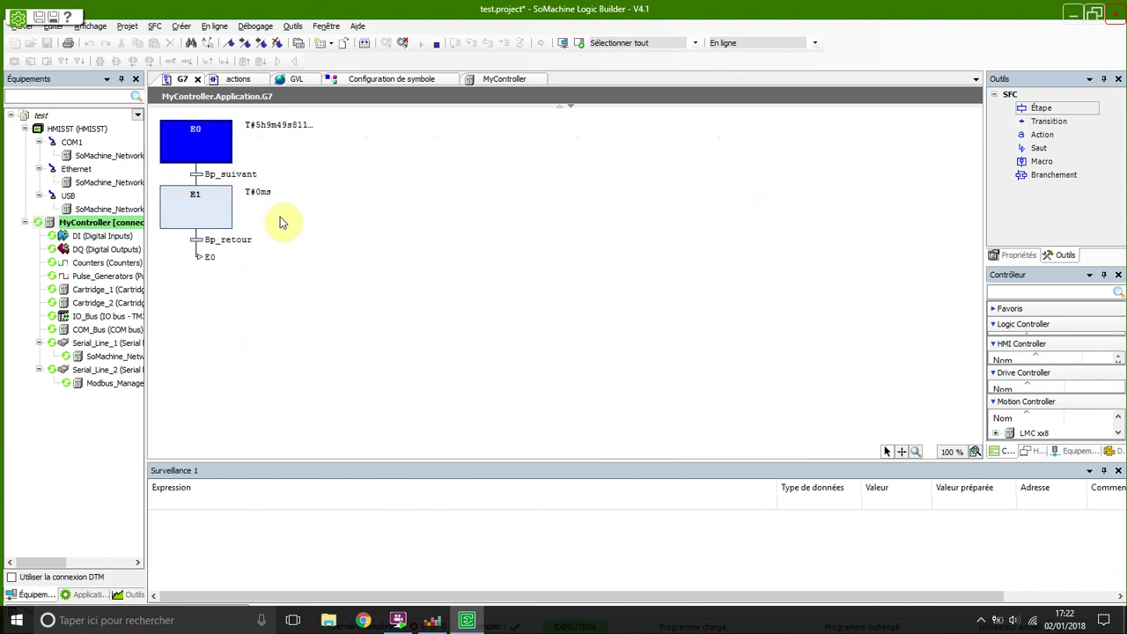
pyautogui.click(238, 80)
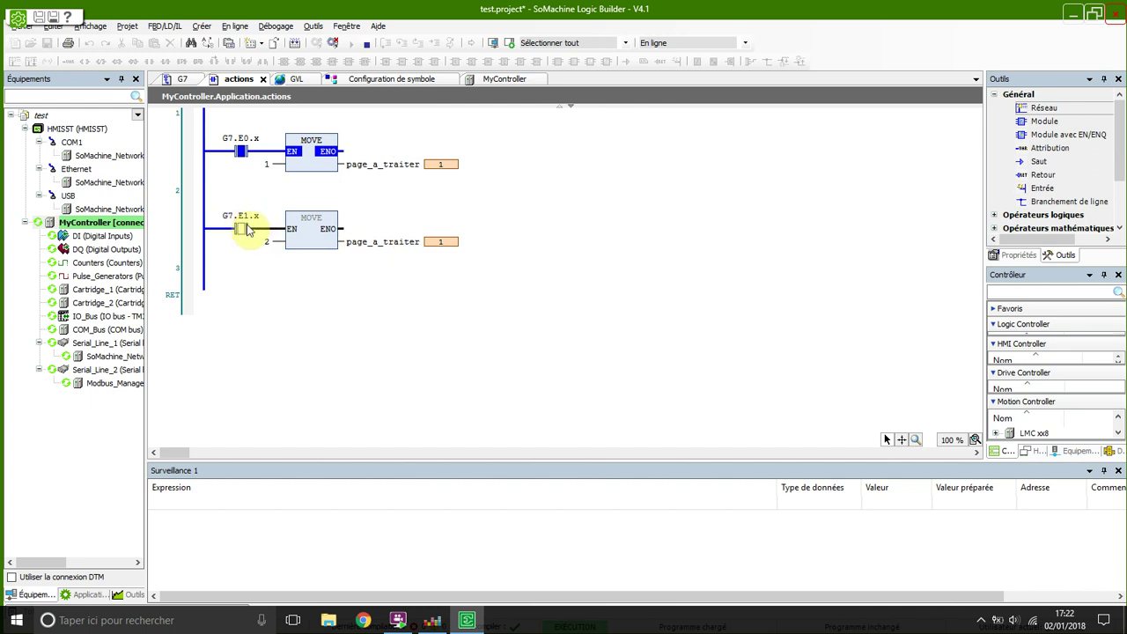
# Step: Review the exported GVL symbols in the symbol configuration and the object types that can be added to the application
pyautogui.click(361, 79)
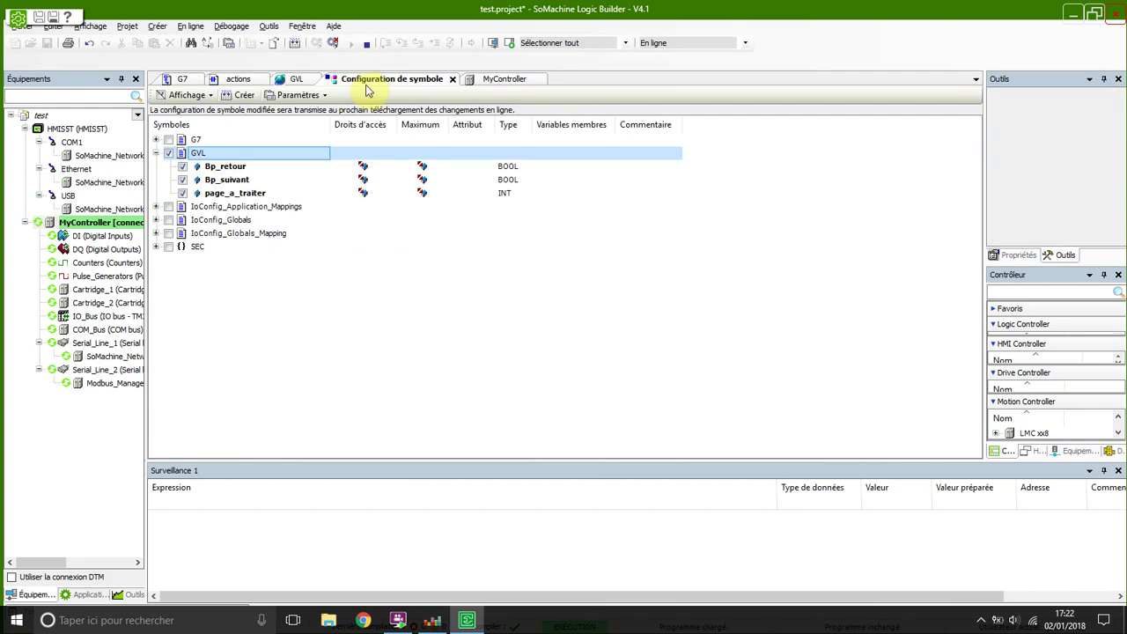
pyautogui.click(88, 595)
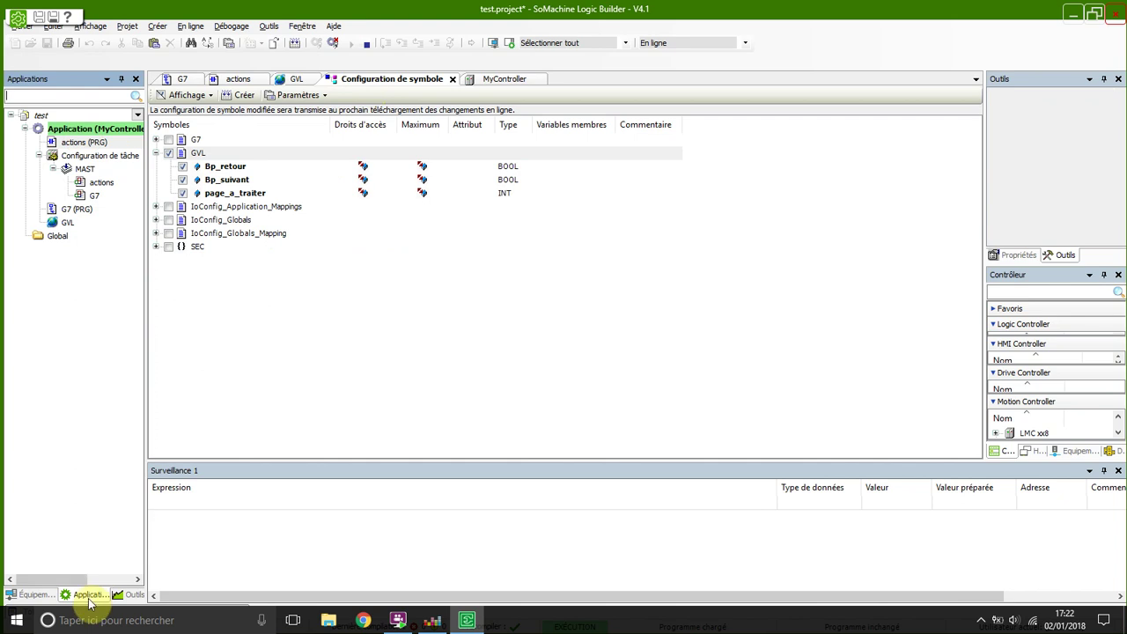
pyautogui.rightClick(90, 129)
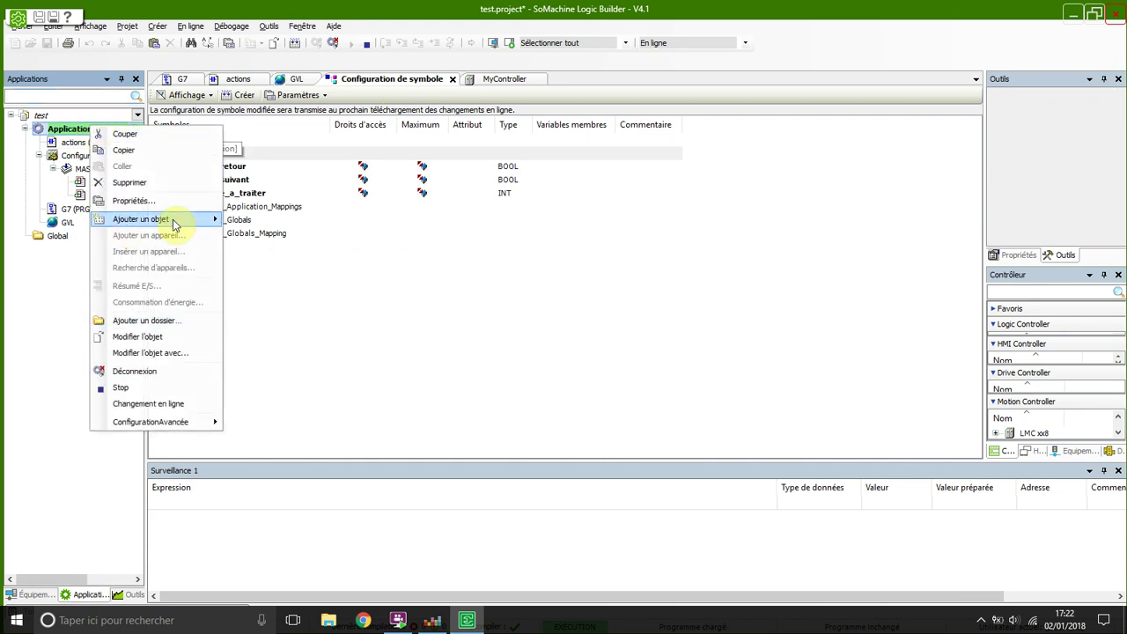
pyautogui.moveTo(174, 224)
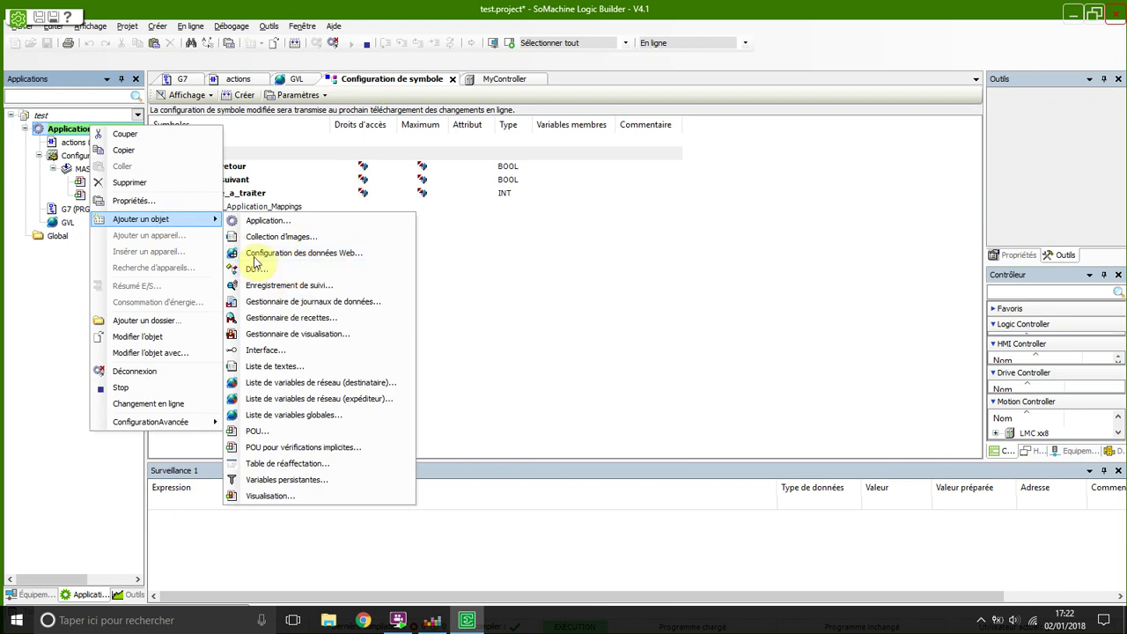
pyautogui.click(567, 243)
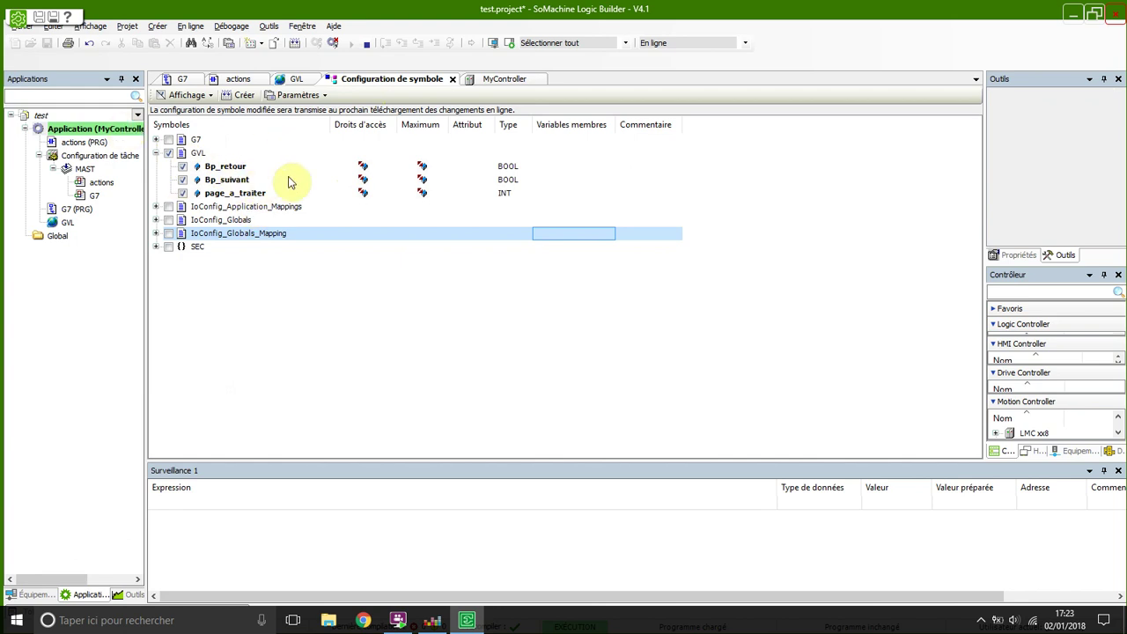
# Step: Switch to the project's HMI (IHM) design in Vijeo-Designer through SoMachine Central
pyautogui.click(19, 21)
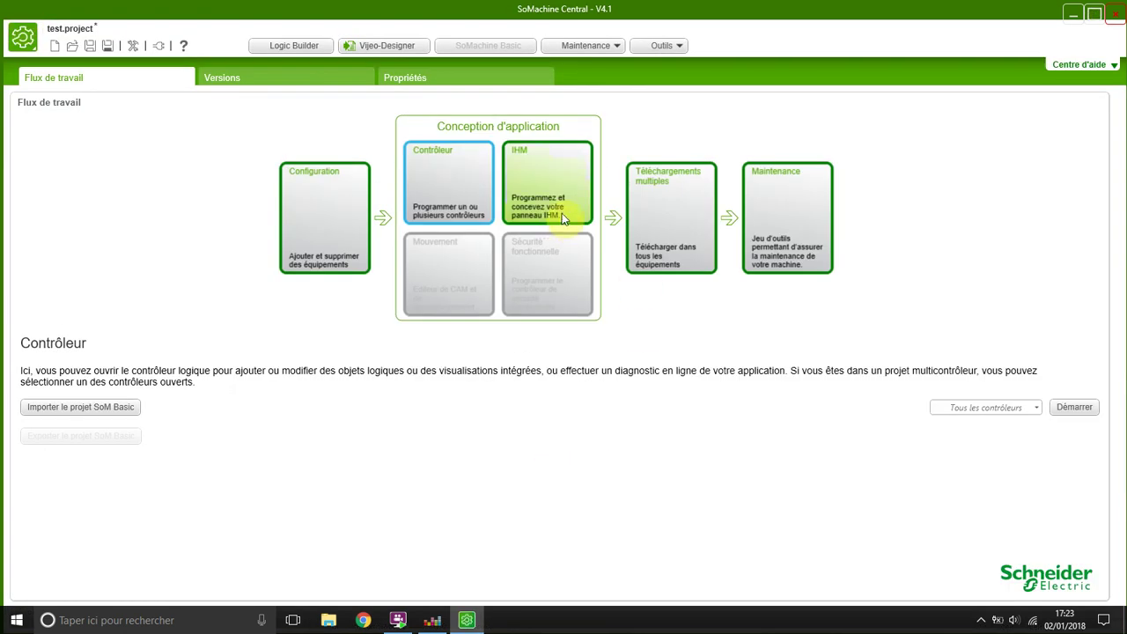
pyautogui.doubleClick(514, 179)
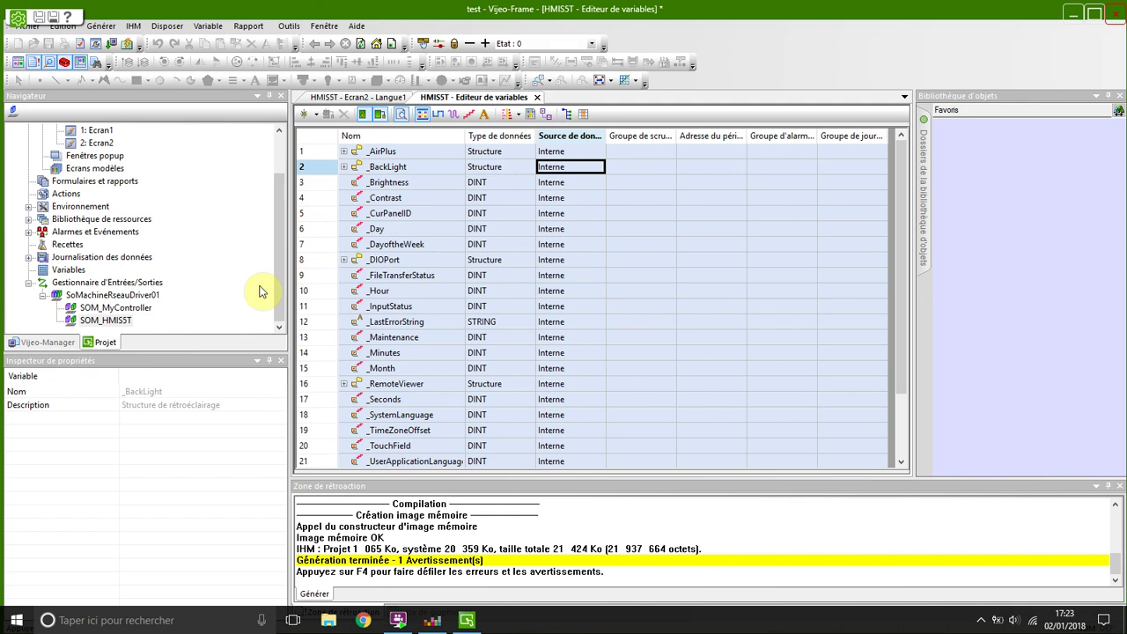
# Step: Configure the SOM_MyController equipment under the I/O manager with the TM241C40R controller's node name as its address
pyautogui.moveTo(279, 256); pyautogui.dragTo(279, 217)
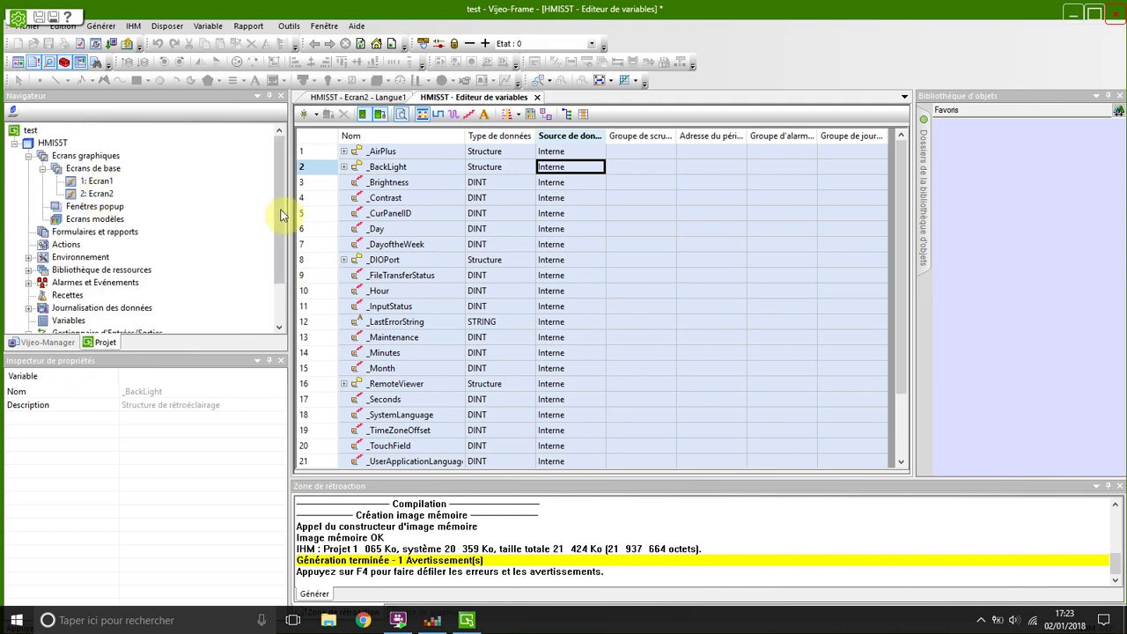
pyautogui.moveTo(280, 274); pyautogui.dragTo(170, 315)
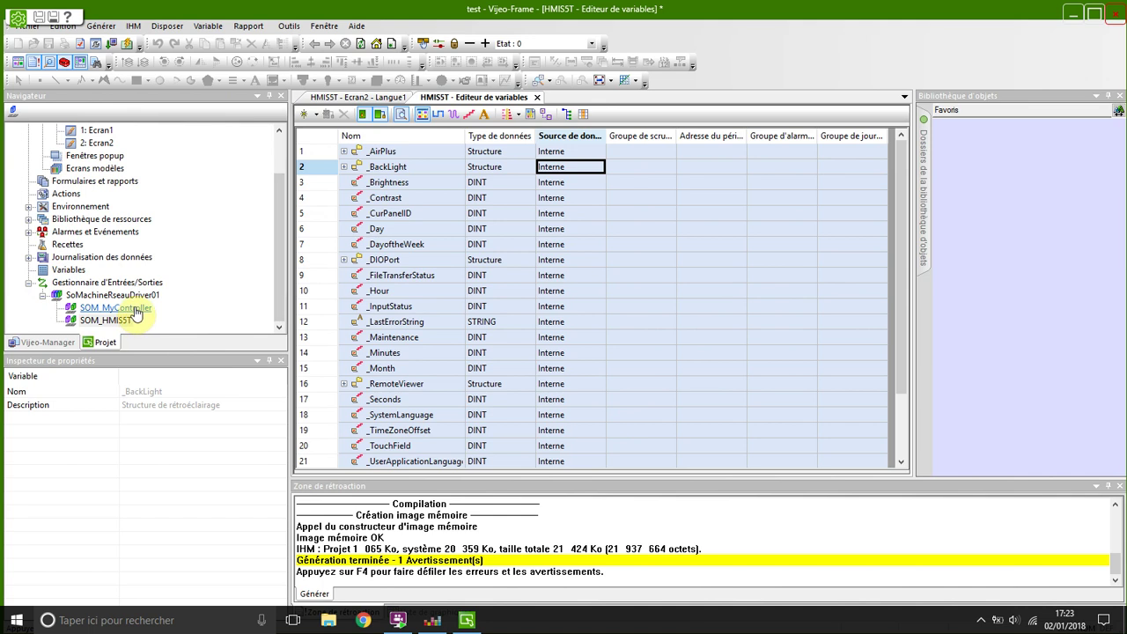
pyautogui.doubleClick(134, 310)
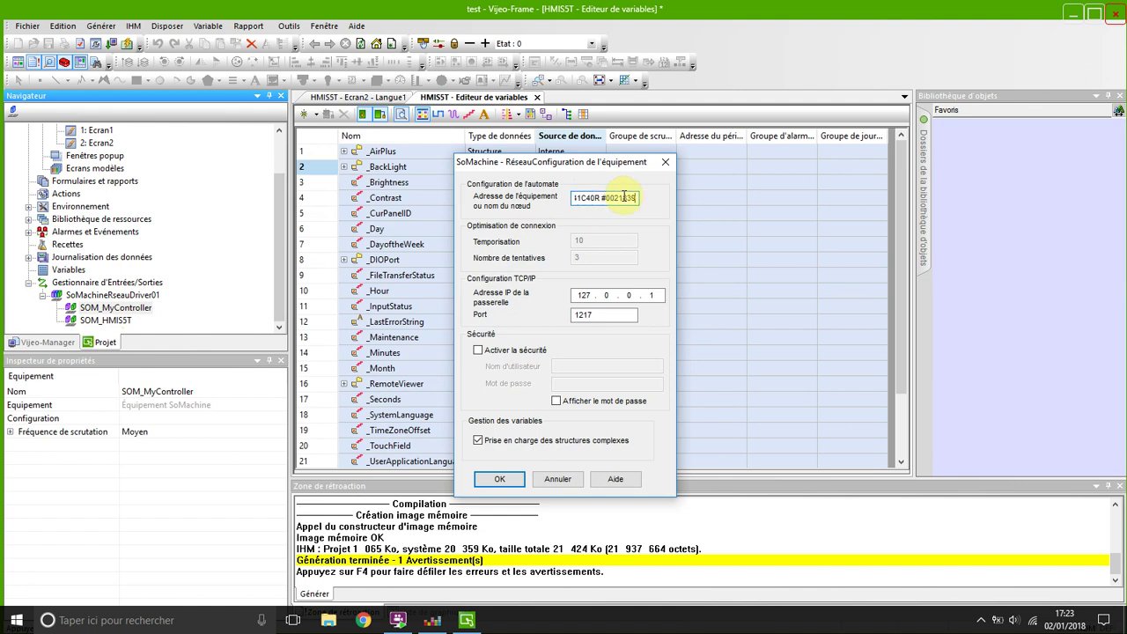
pyautogui.click(499, 478)
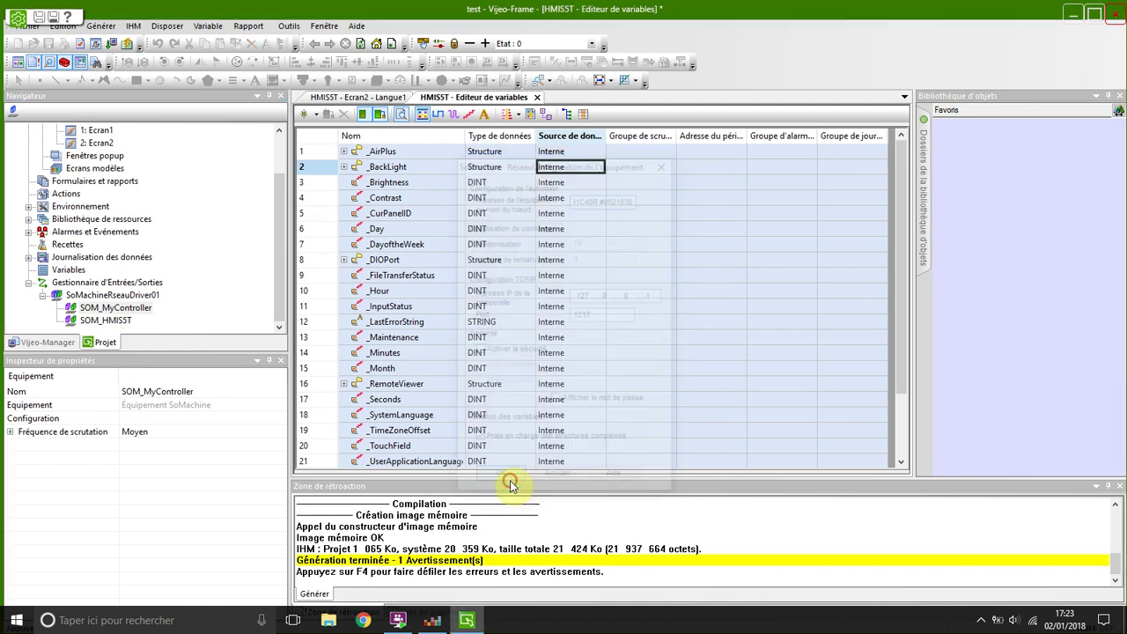
# Step: Check and accept the SOM_HMIS5T equipment's network configuration, and start the HMI simulation
pyautogui.doubleClick(106, 320)
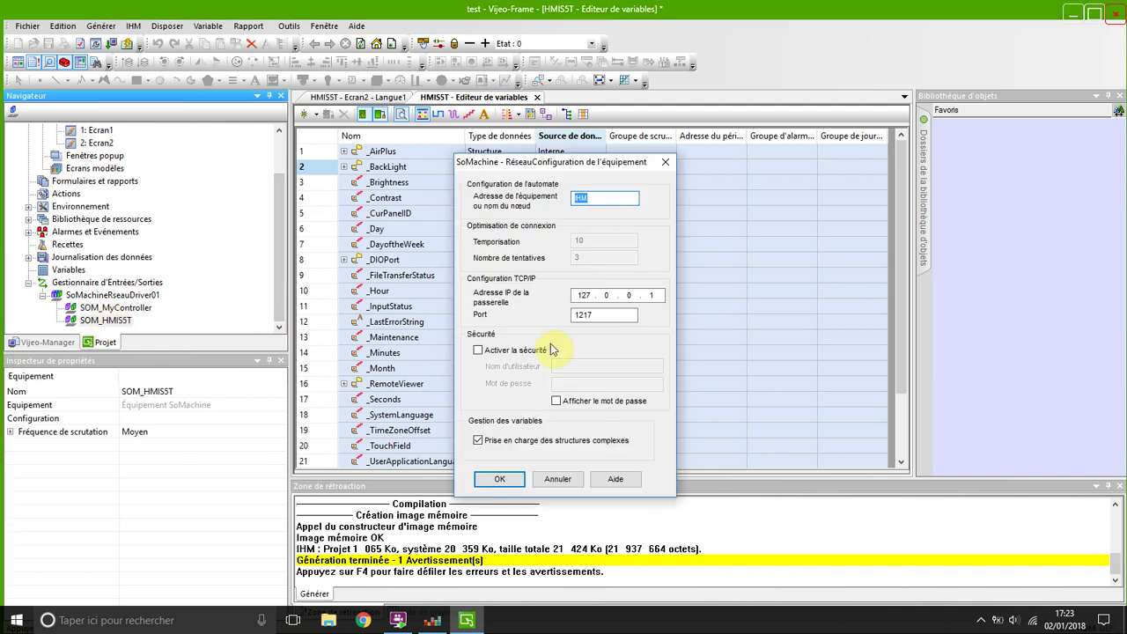
pyautogui.click(501, 478)
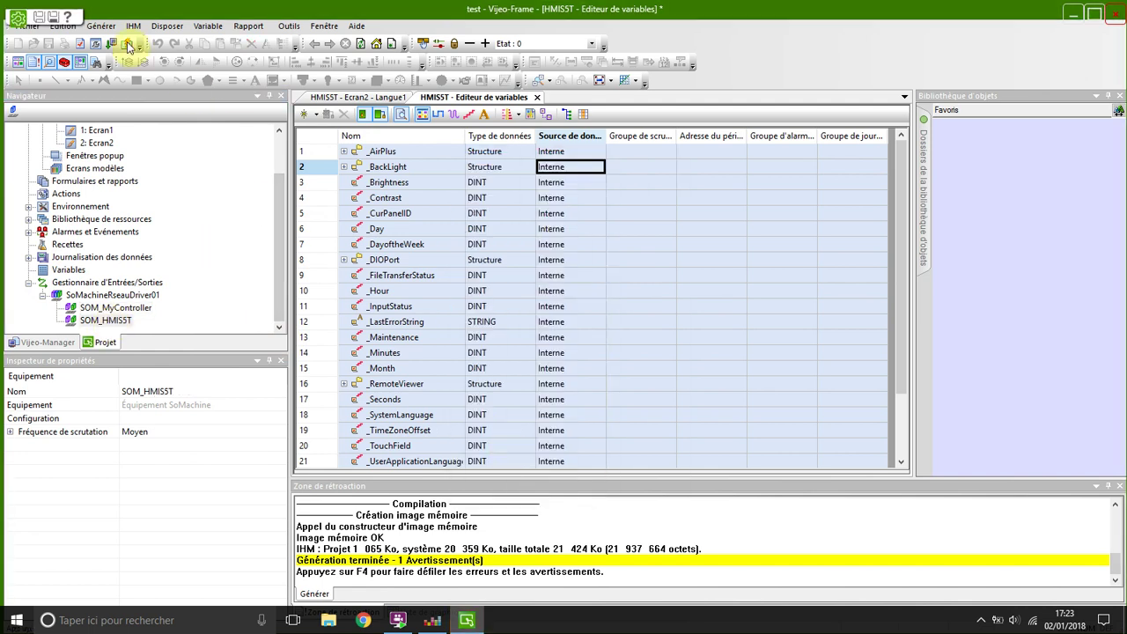
pyautogui.click(129, 44)
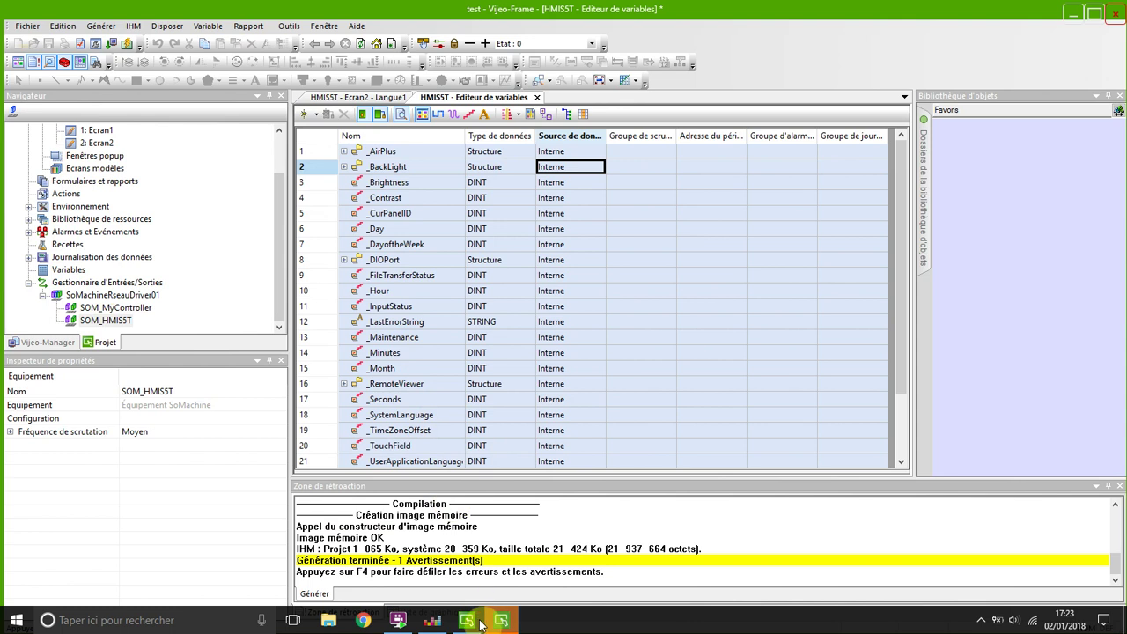
# Step: Switch to the controller project in SoMachine Logic Builder through SoMachine Central and display the actions ladder program
pyautogui.click(19, 17)
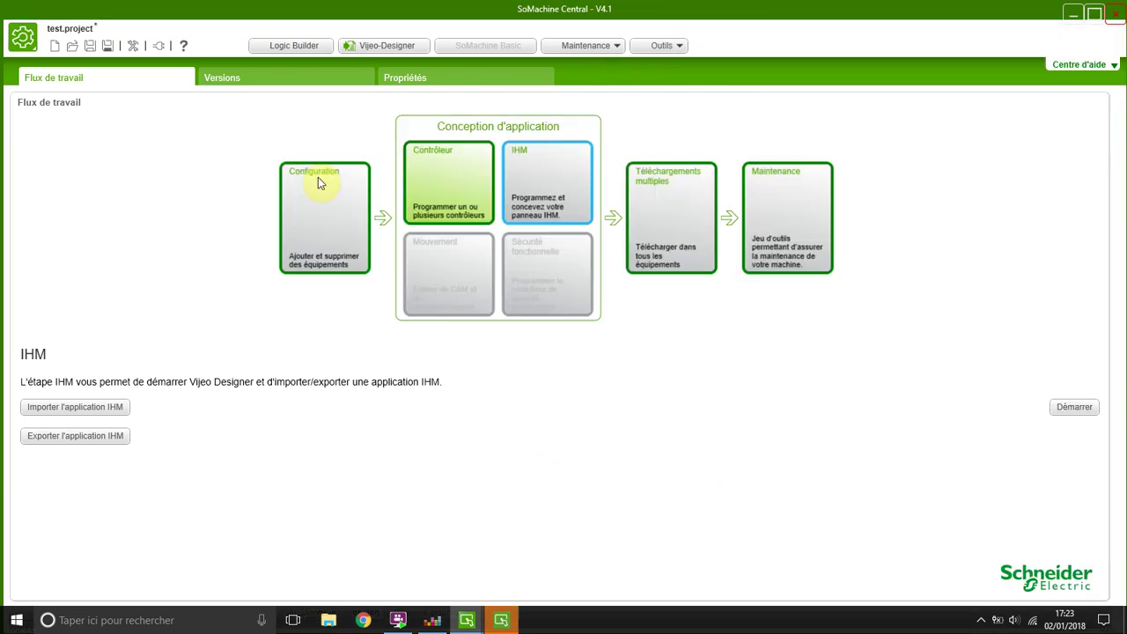
pyautogui.click(423, 165)
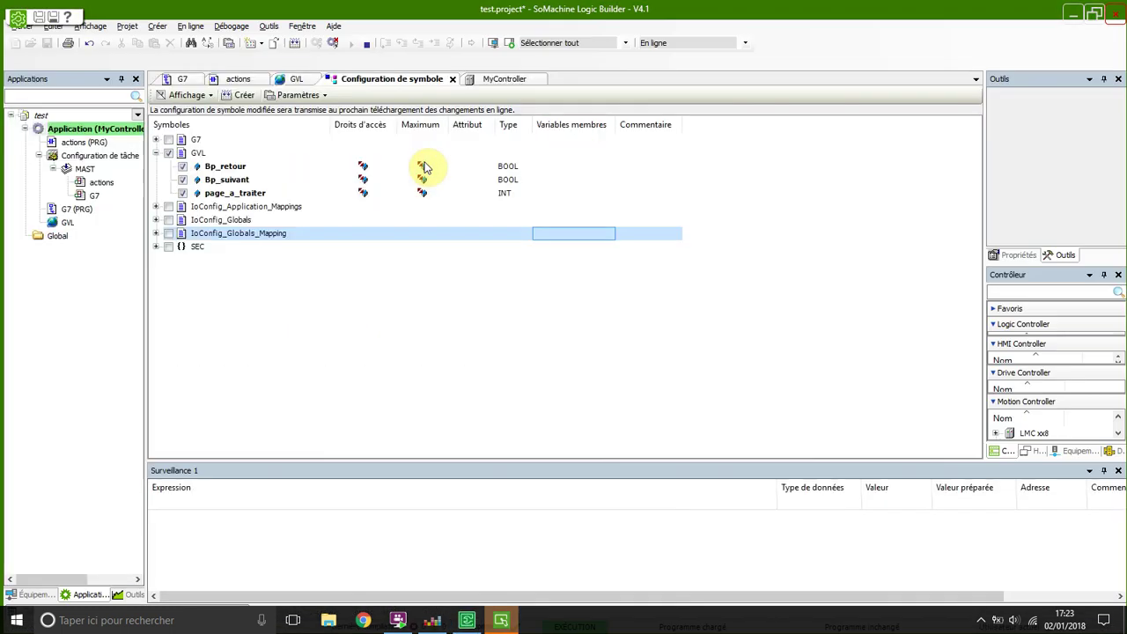
pyautogui.click(294, 79)
pyautogui.click(236, 79)
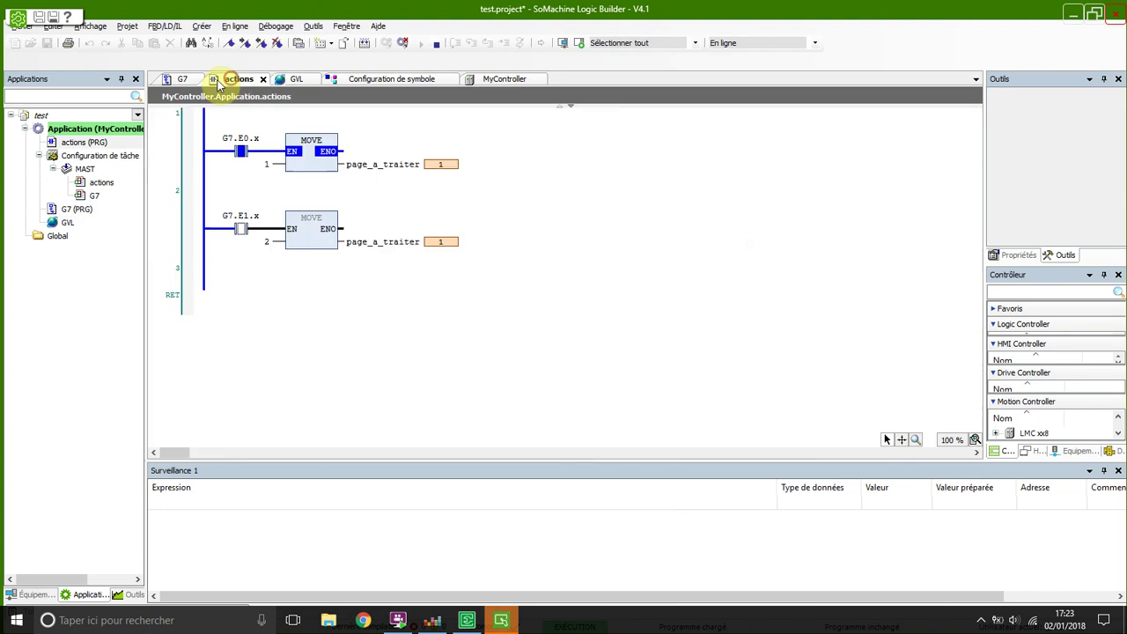
# Step: Place the Vijeo-Designer Runtime simulation window beside the actions ladder networks and trigger Bp_suivant to test the page change
pyautogui.click(506, 621)
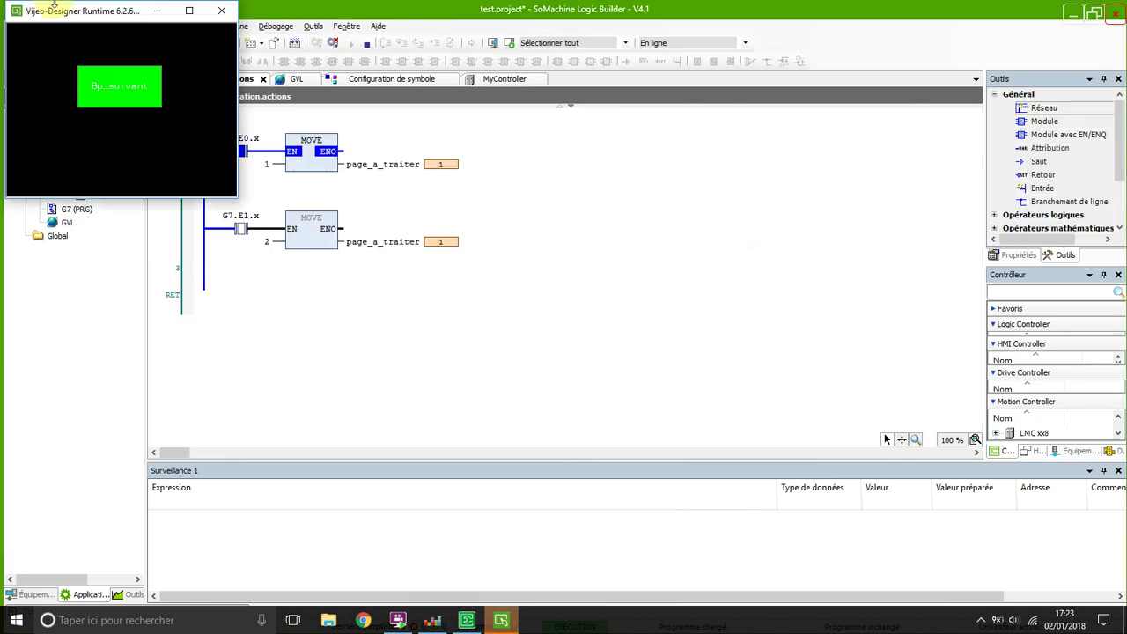
pyautogui.moveTo(57, 9); pyautogui.dragTo(641, 82)
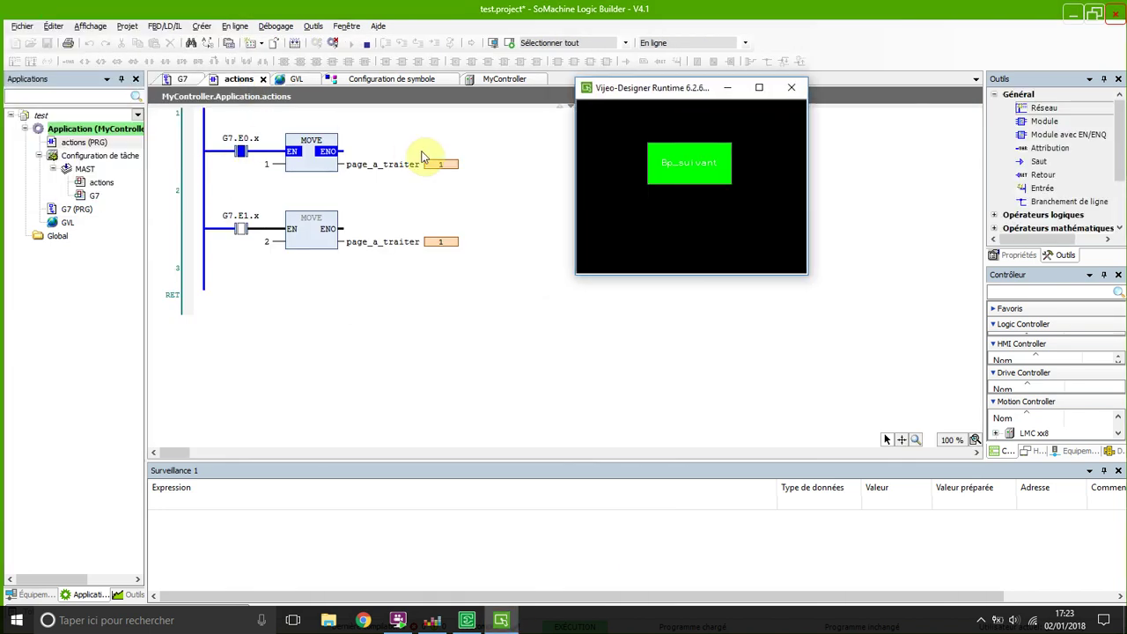
pyautogui.click(692, 166)
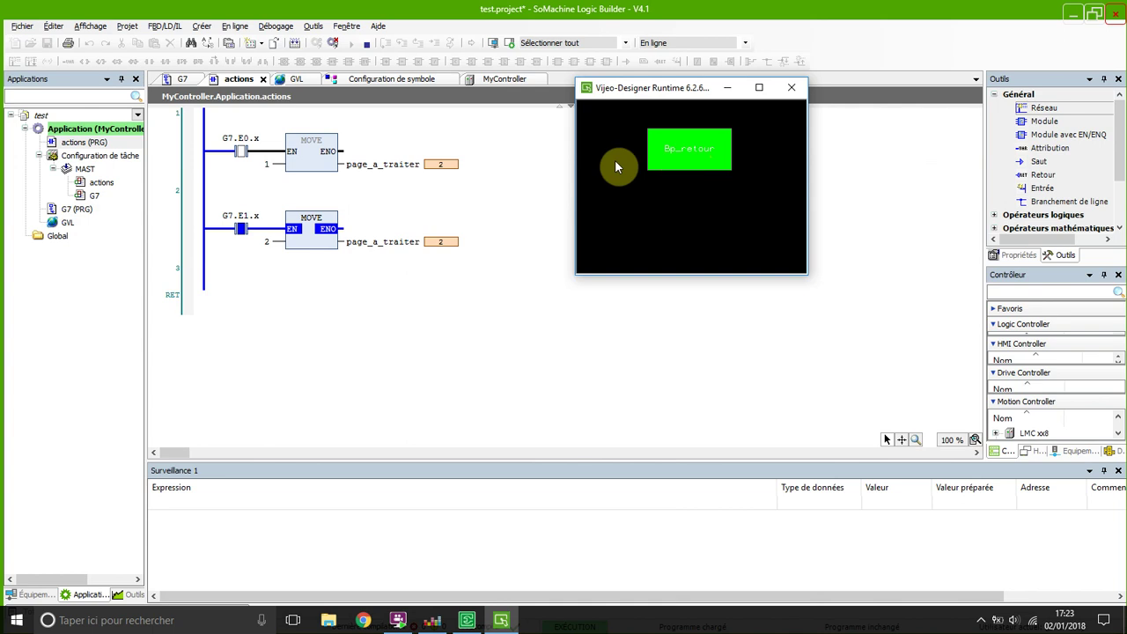
# Step: Display the controller selection list of MyController
pyautogui.click(482, 81)
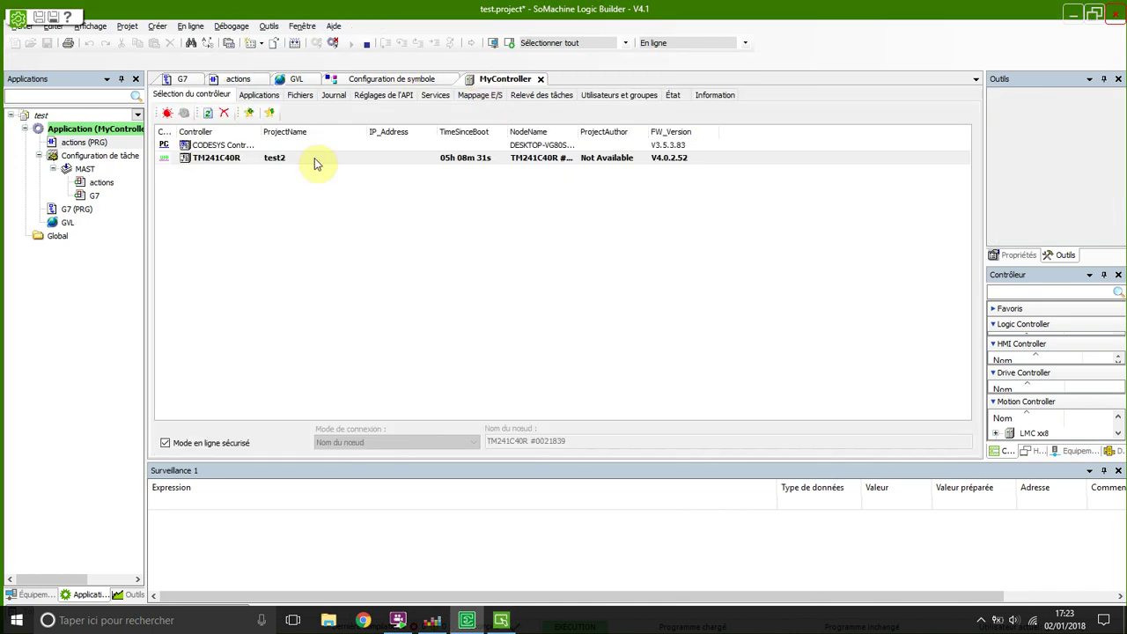